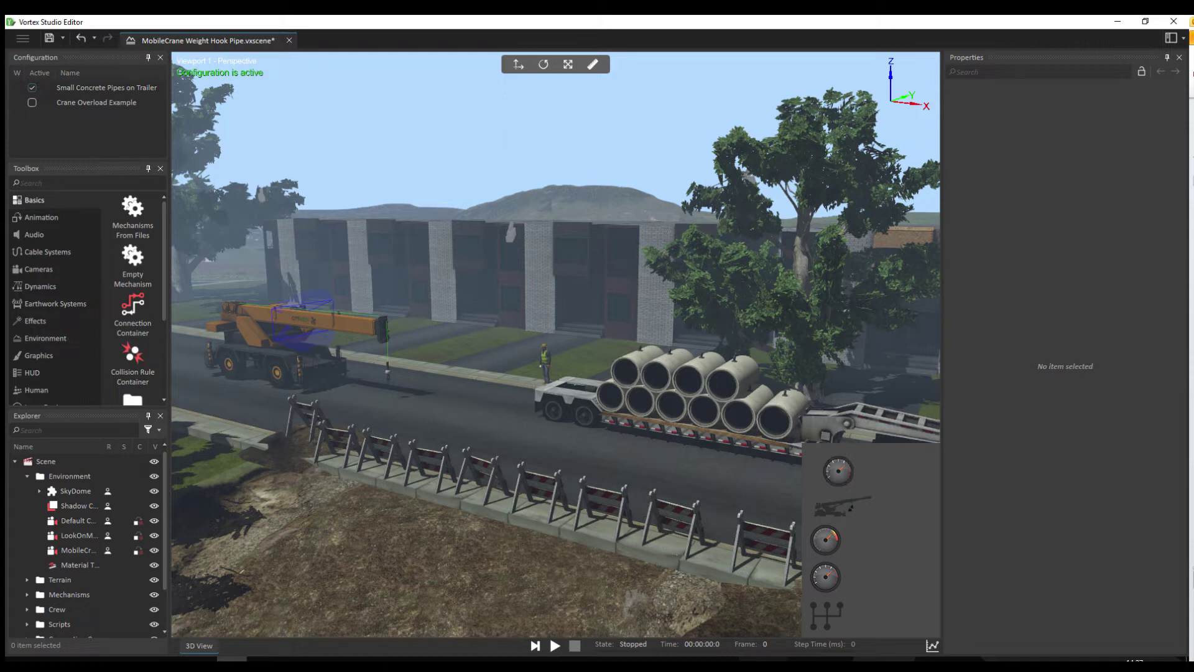
Dock the Configuration panel below the Toolbox, float and re-dock it, then save the crane scene
drag(36, 56, 87, 299)
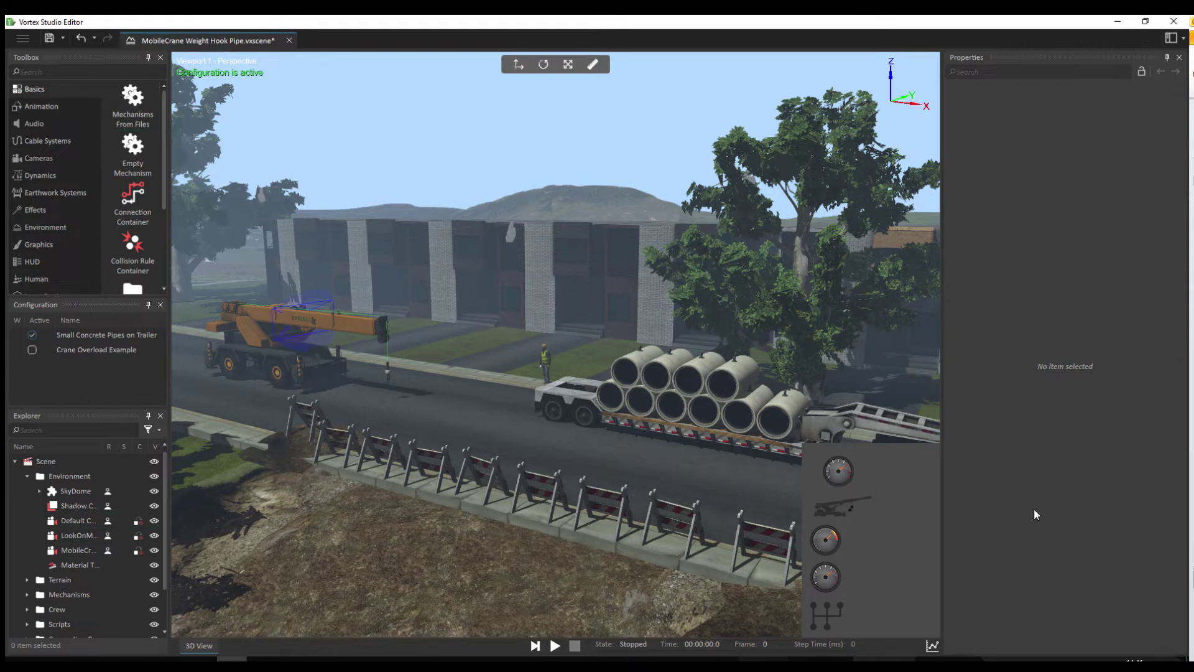
mouse_move(62, 304)
mouse_down()
mouse_move(525, 322)
mouse_move(84, 326)
mouse_move(1151, 145)
mouse_move(51, 356)
mouse_move(64, 309)
mouse_up()
key(ctrl+s)
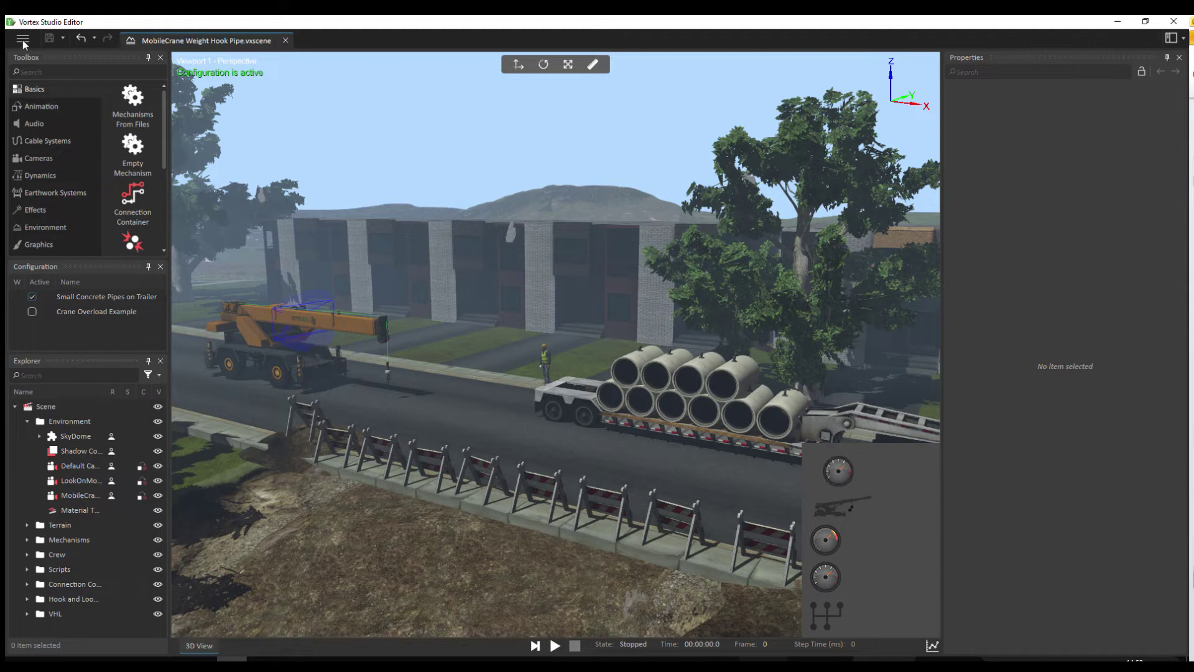
click(62, 37)
click(63, 37)
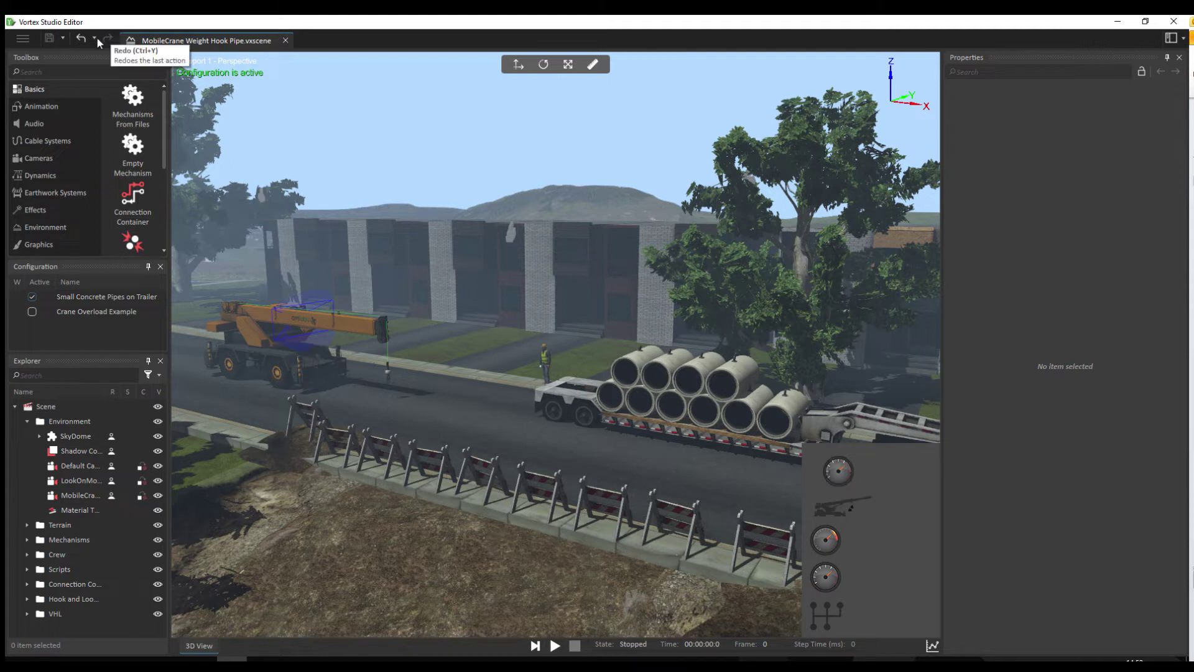
click(94, 38)
click(95, 39)
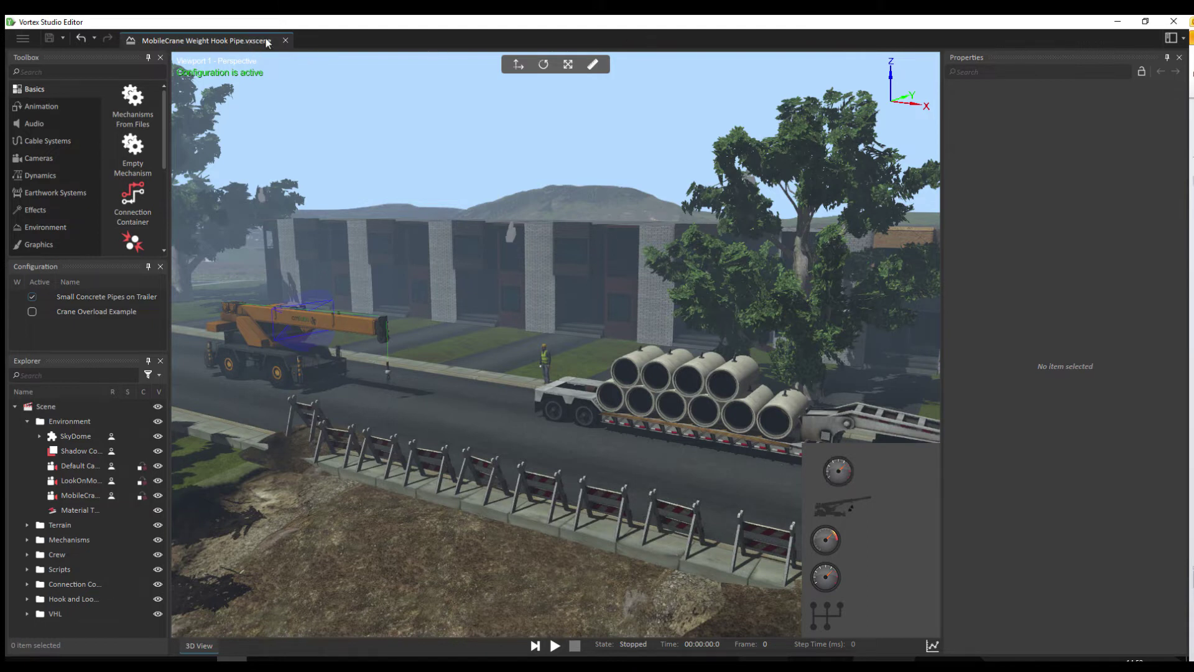
Show the Material Table panel from the panel-layout menu, then hide it again
click(1184, 39)
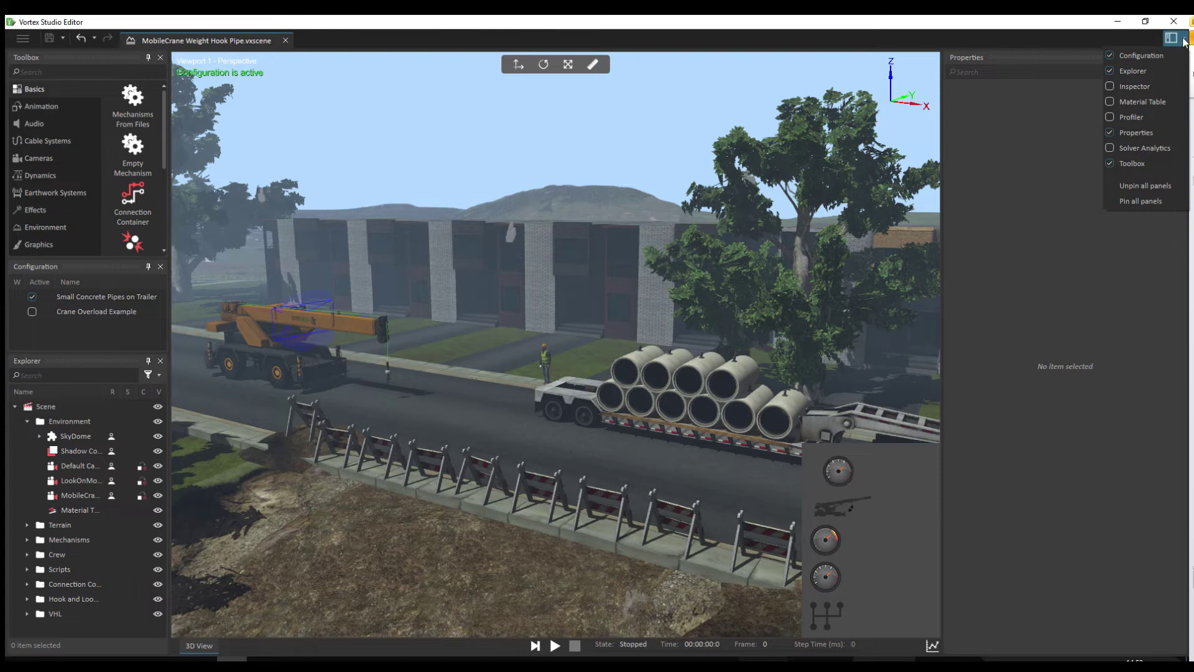
click(1111, 101)
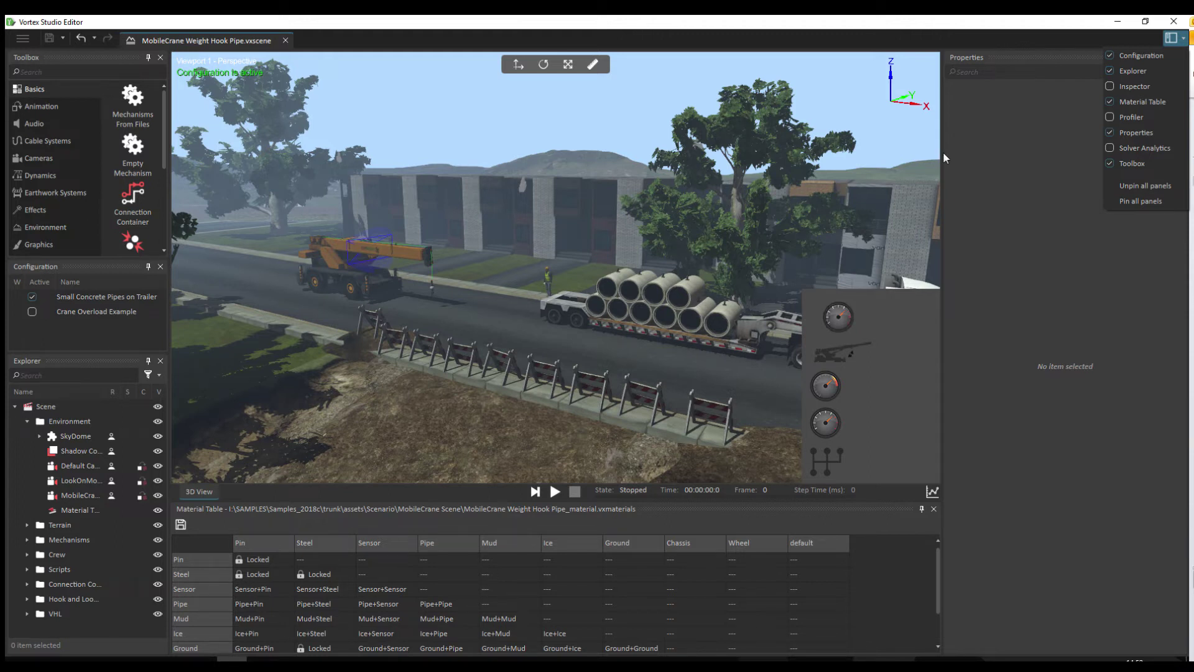
click(1111, 101)
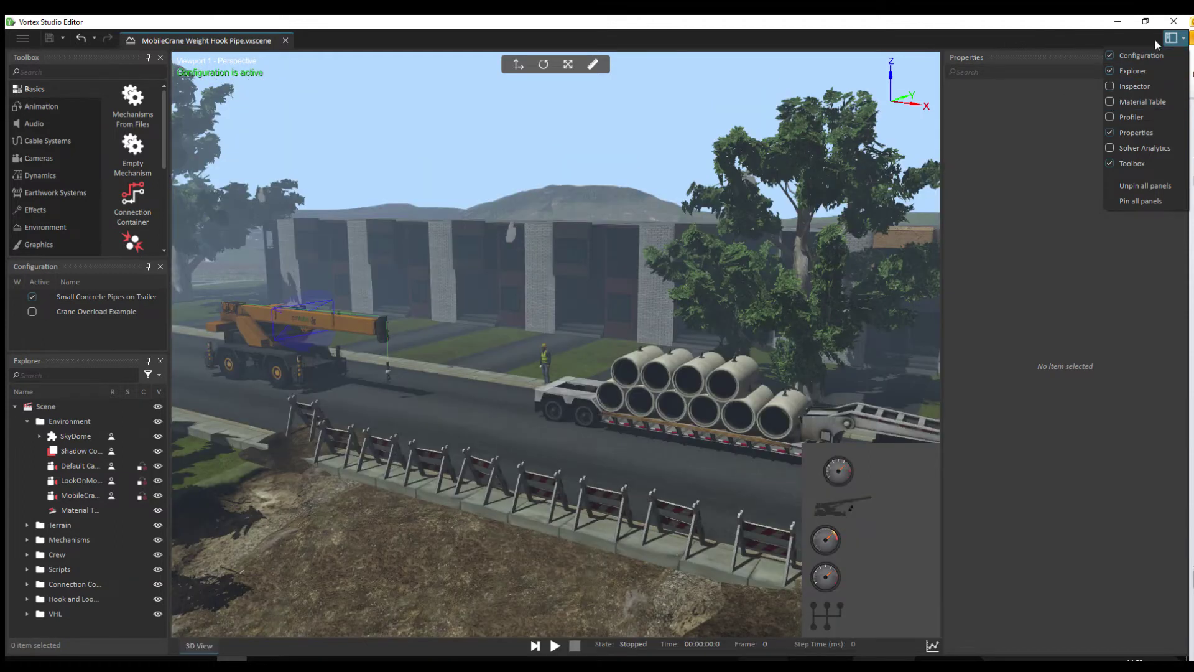
click(1171, 38)
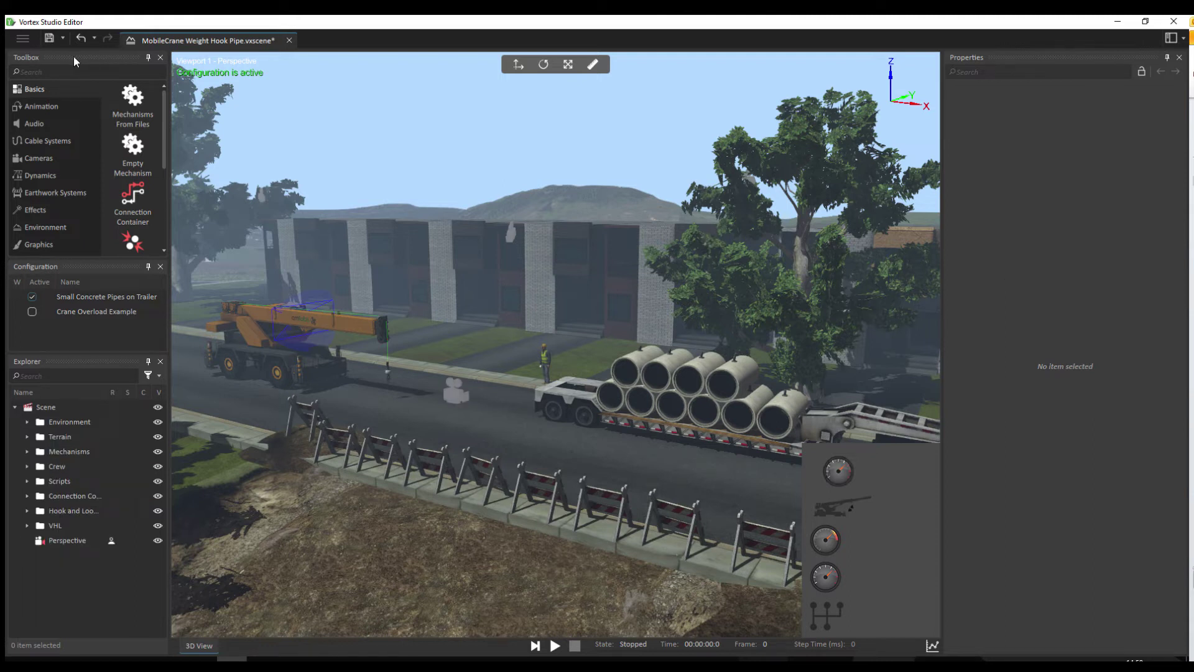
Add a Perspective (1) camera to the 3D view and deactivate the Small Concrete Pipes on Trailer configuration
click(45, 157)
scroll(121, 143, down, 3)
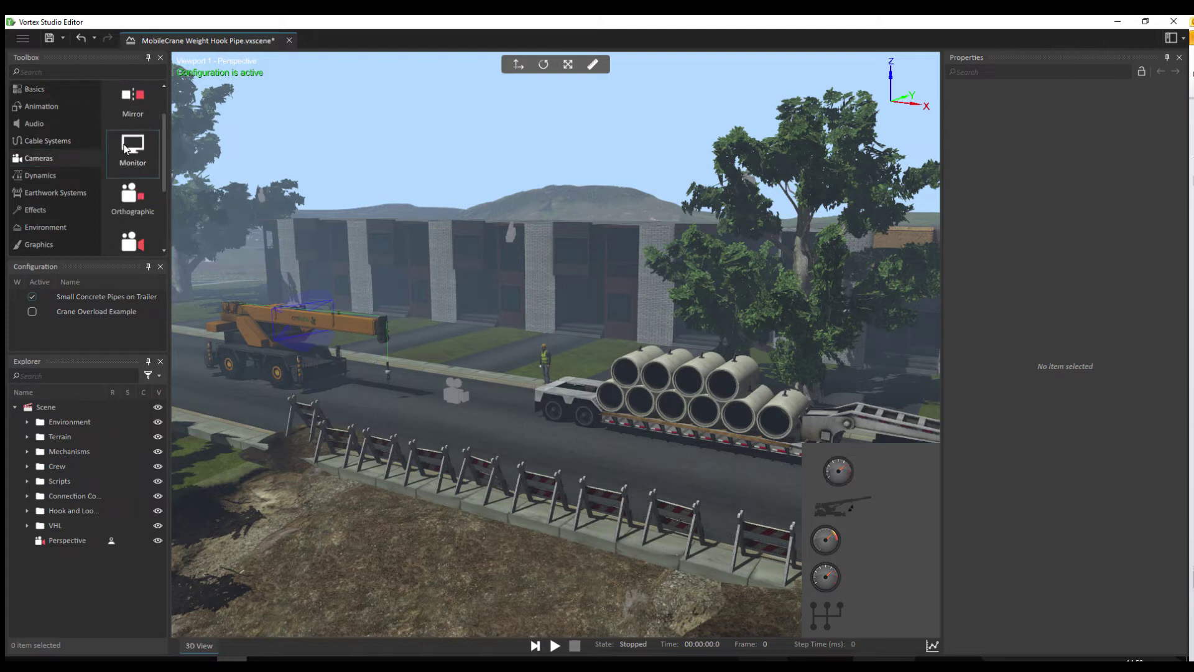
drag(140, 218, 417, 407)
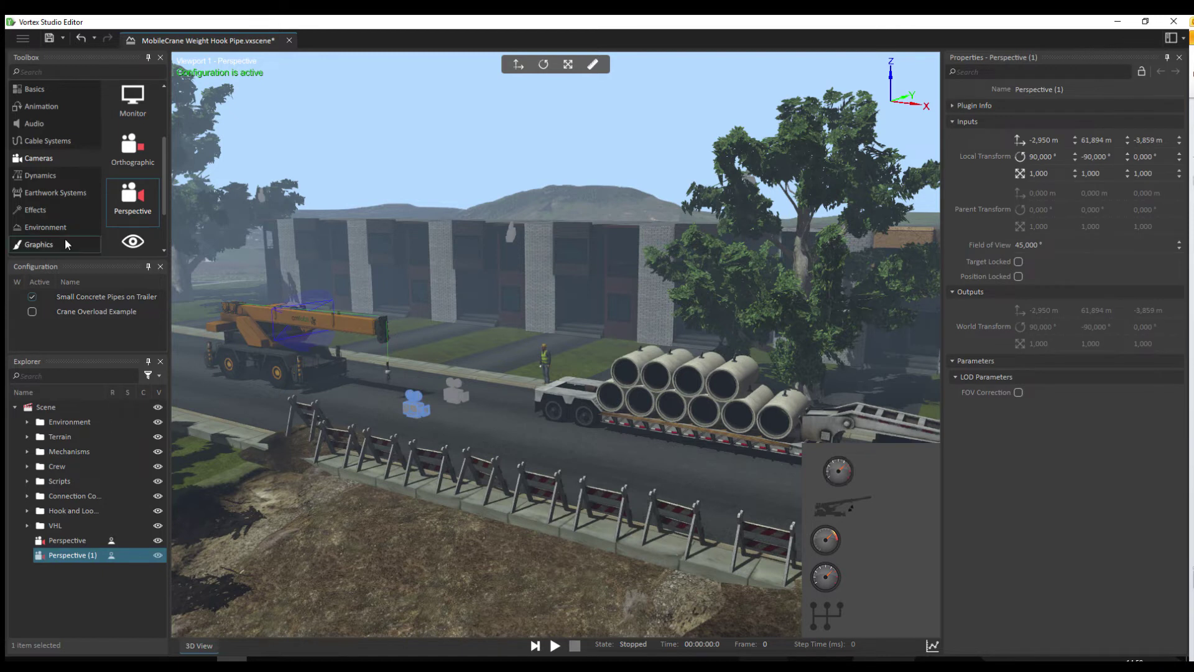
key(Escape)
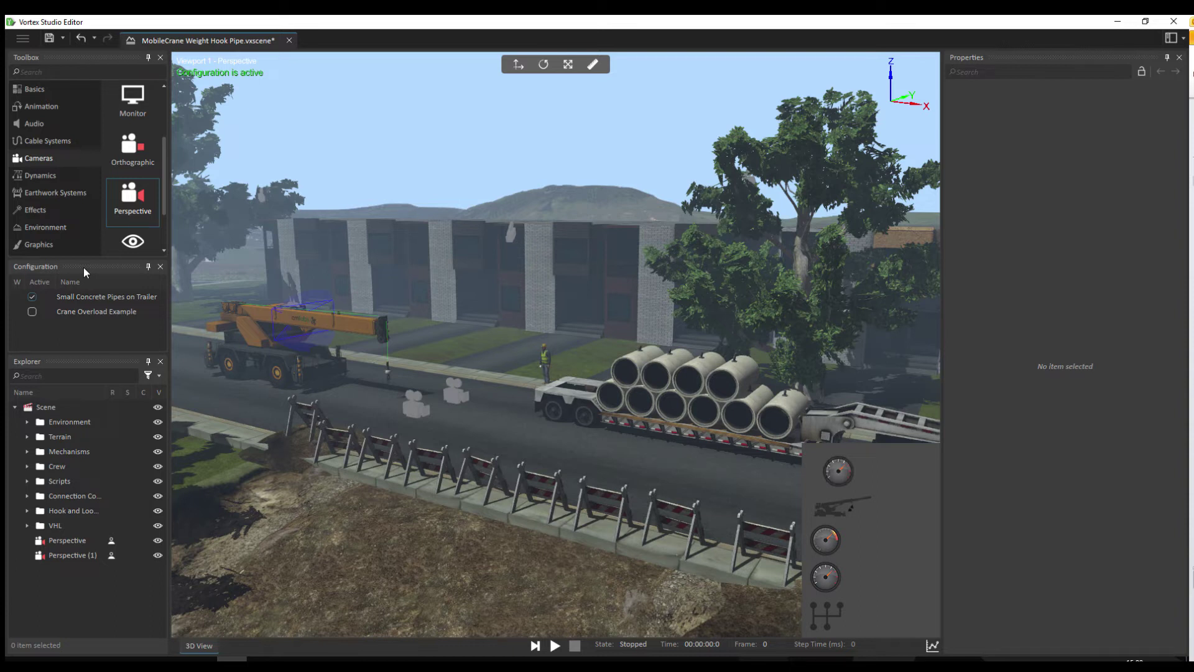
click(33, 298)
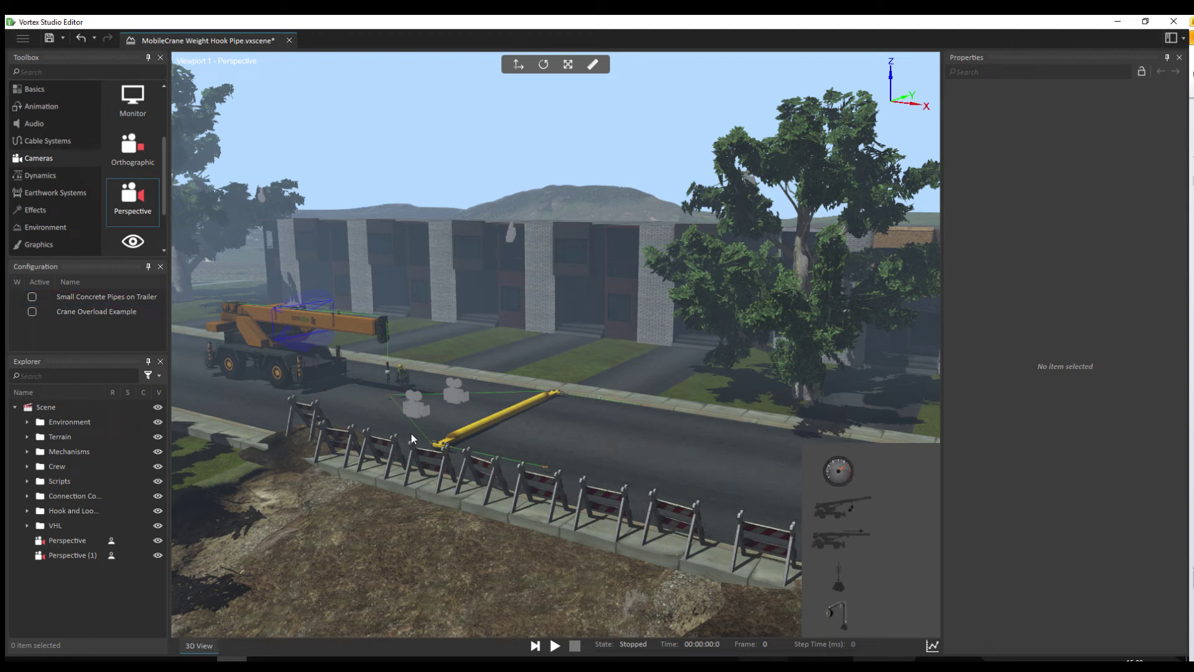
click(32, 298)
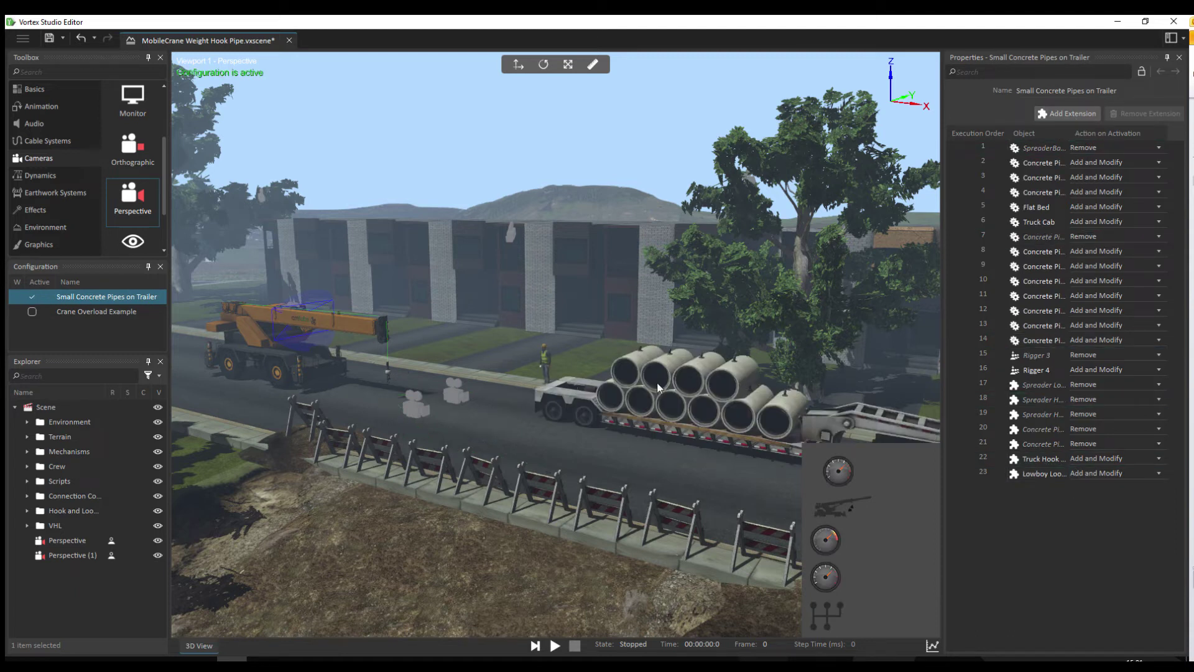
click(76, 360)
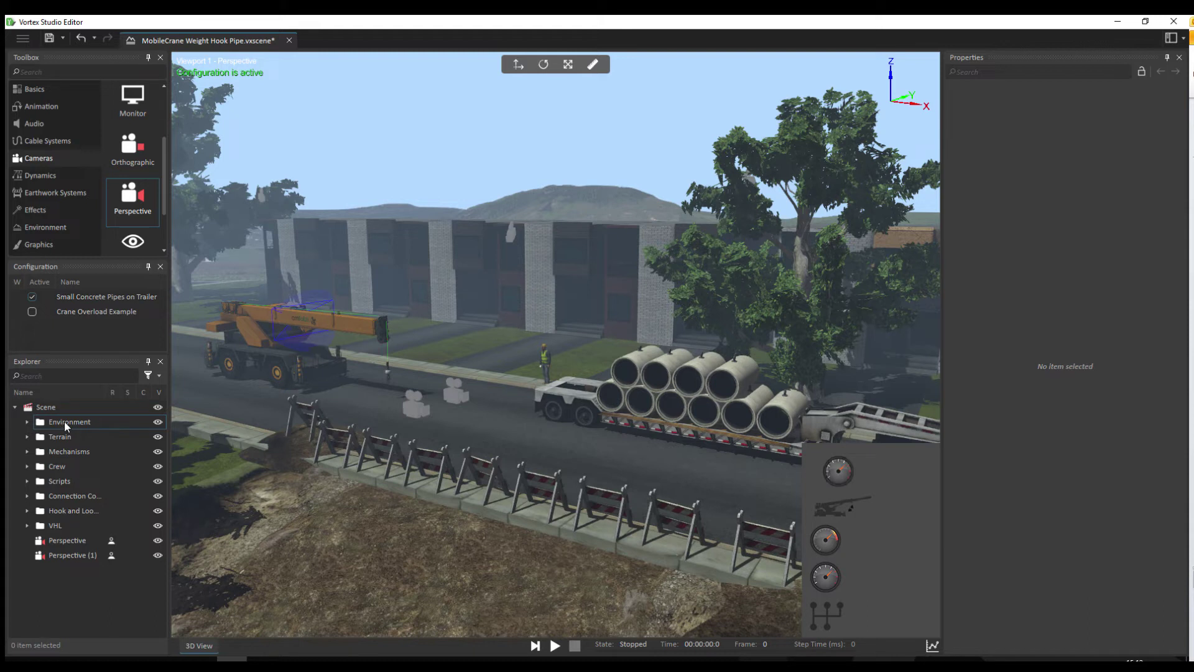
click(27, 422)
Collapse and select the Environment folder, moving a camera up toward the VHL folder
click(27, 422)
click(54, 422)
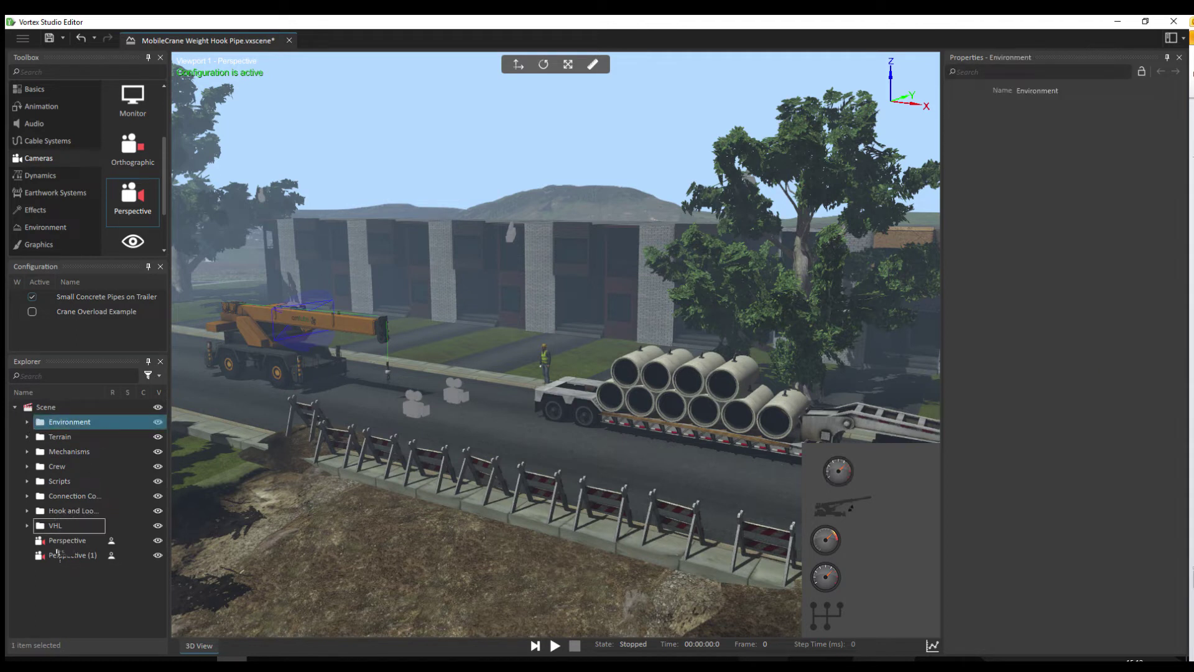
drag(56, 569, 51, 423)
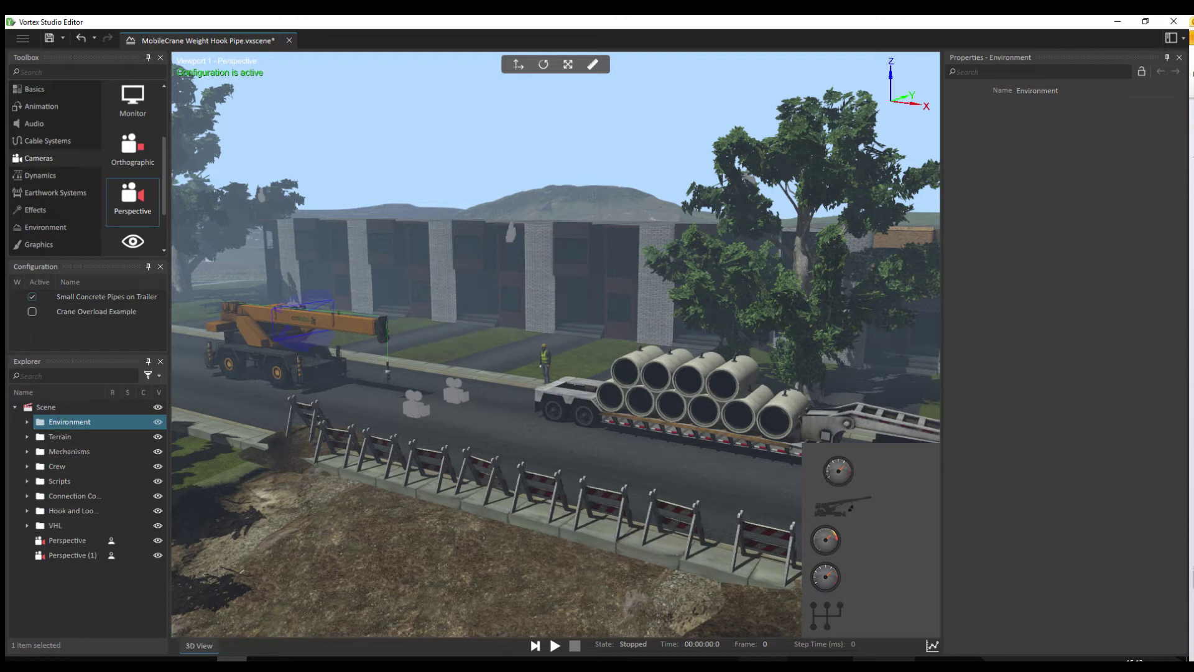
click(65, 588)
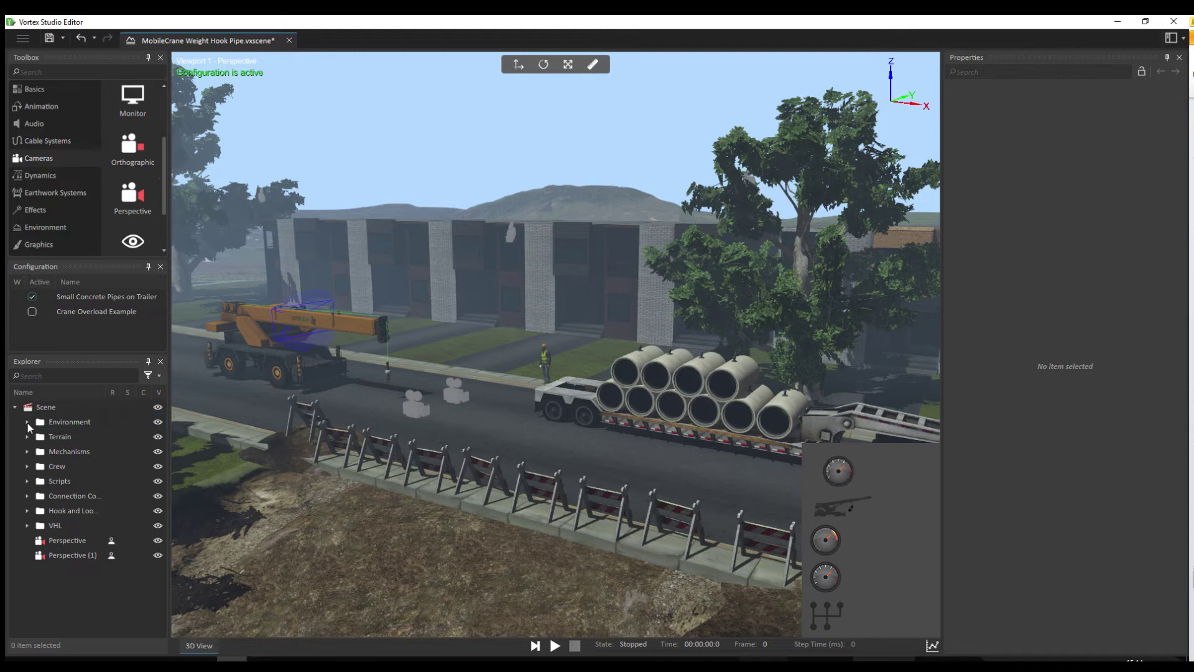
Set the SkyDome's cloud cover to Overcast and add a Connections container
click(27, 422)
click(53, 437)
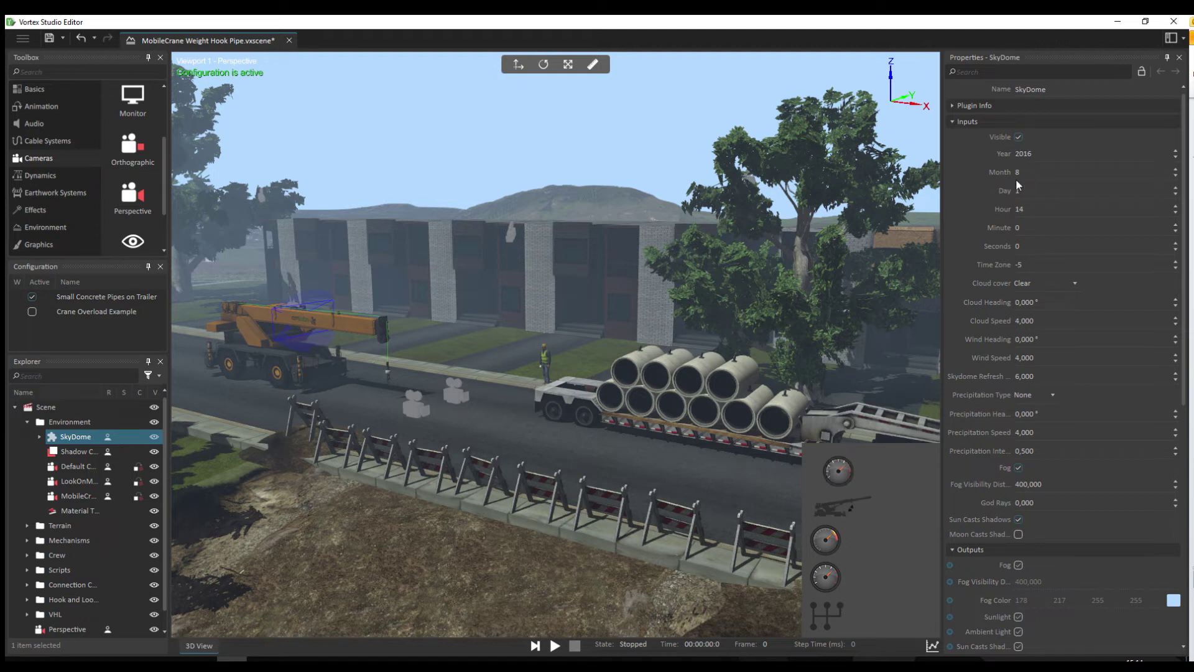
click(1039, 283)
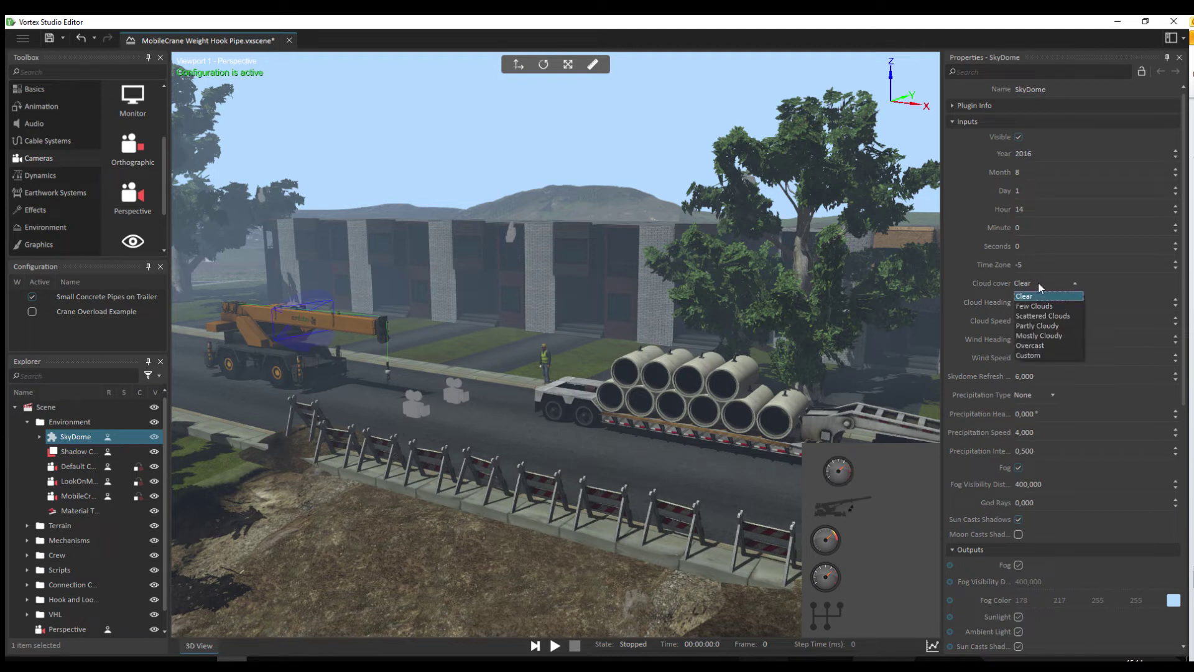
click(1056, 346)
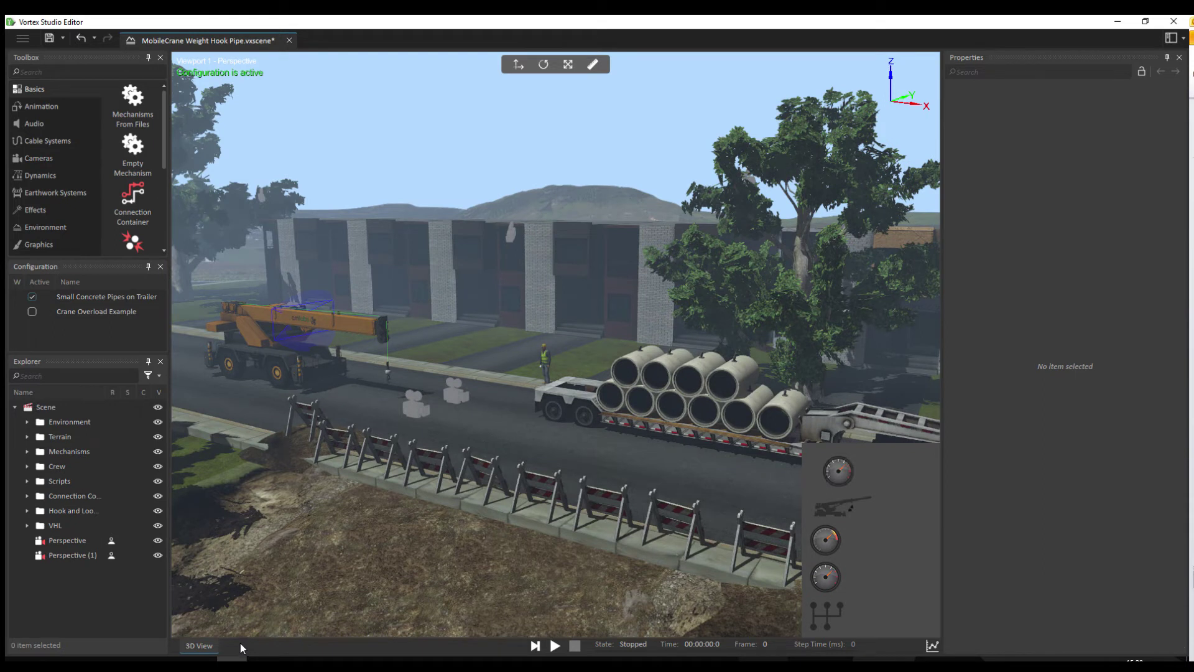
double_click(136, 199)
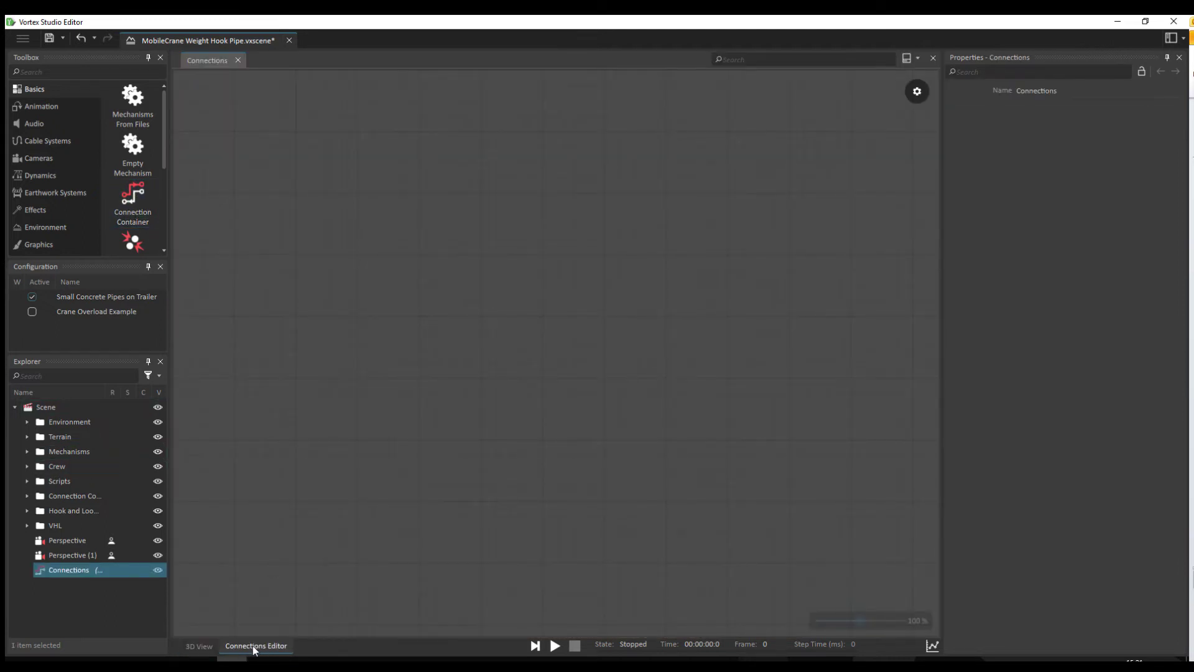
click(200, 647)
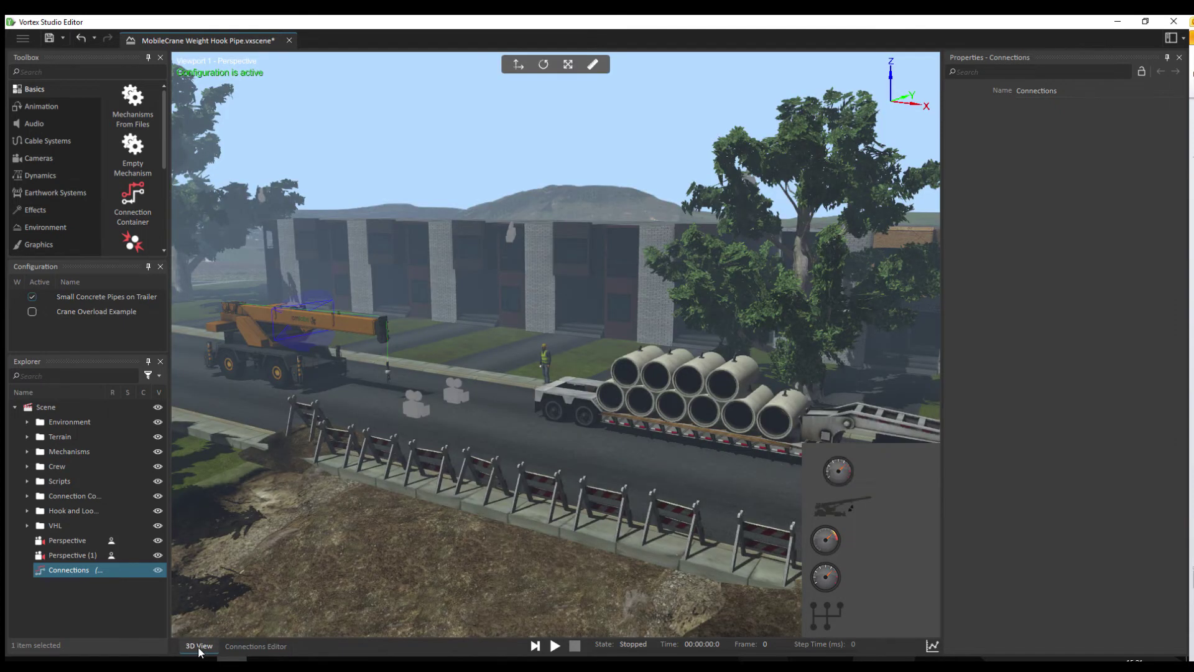
click(369, 636)
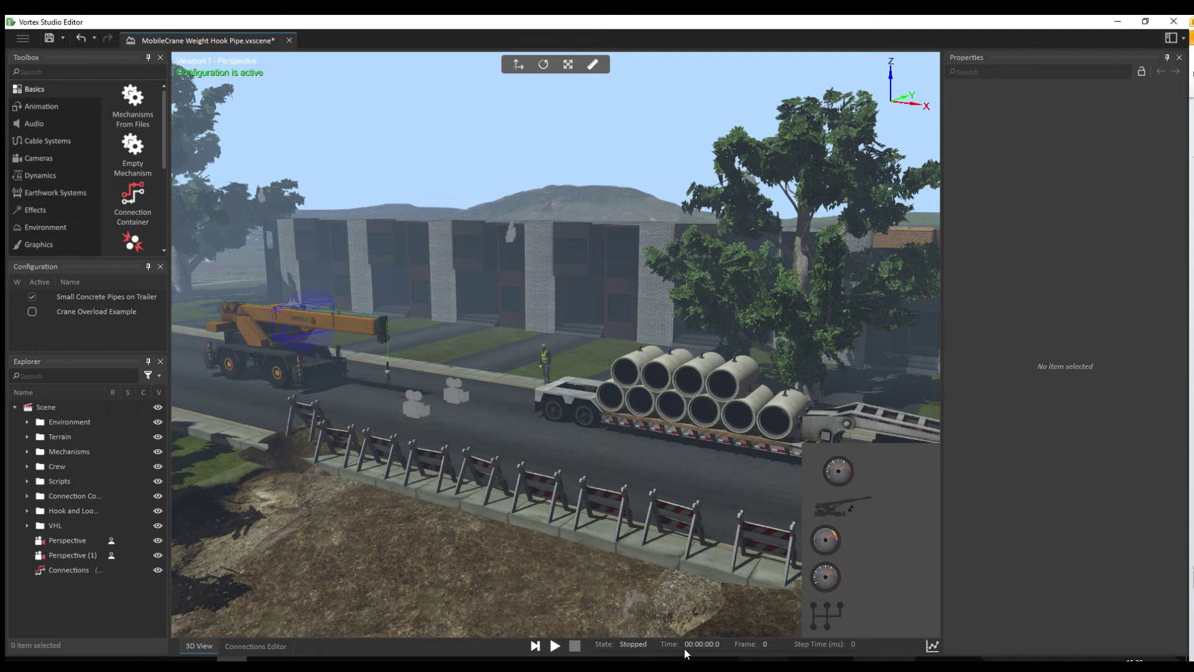
right_click(882, 643)
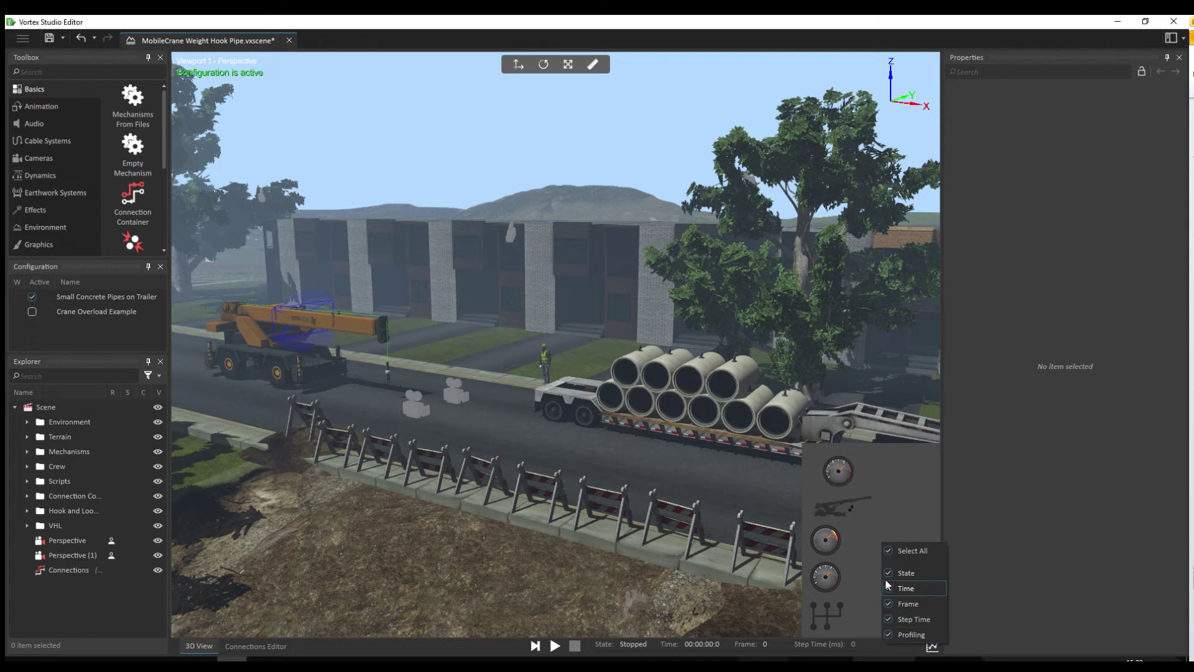
Hide all the status-bar simulation read-outs and open a plotting window
click(888, 551)
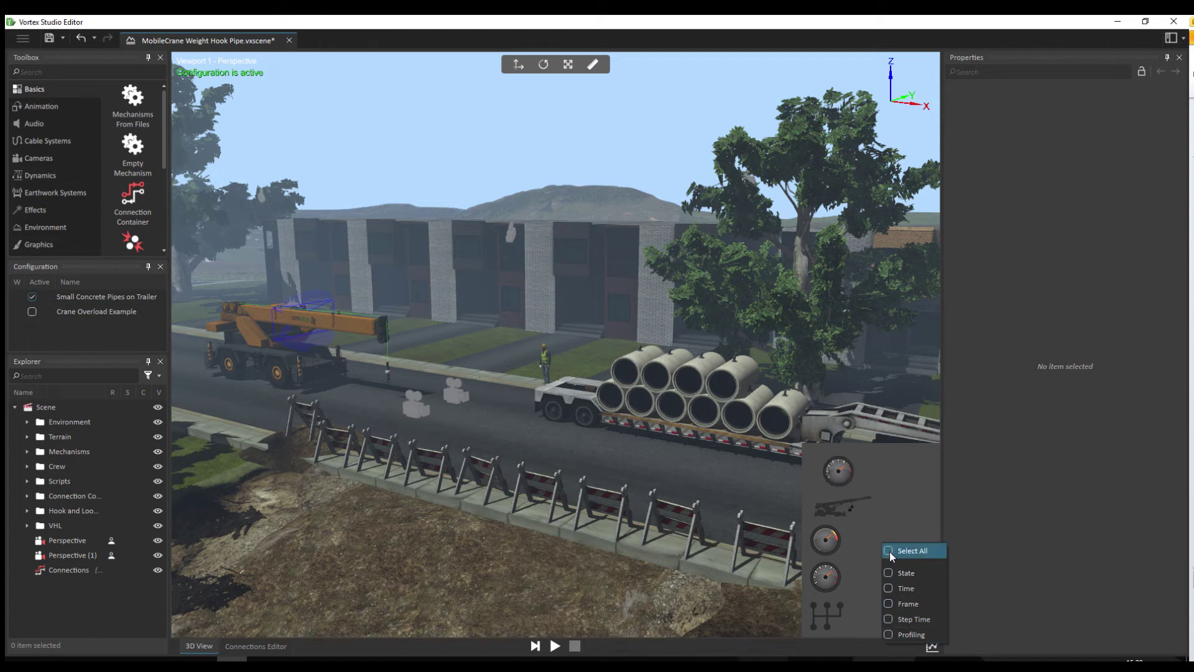
click(821, 646)
click(933, 647)
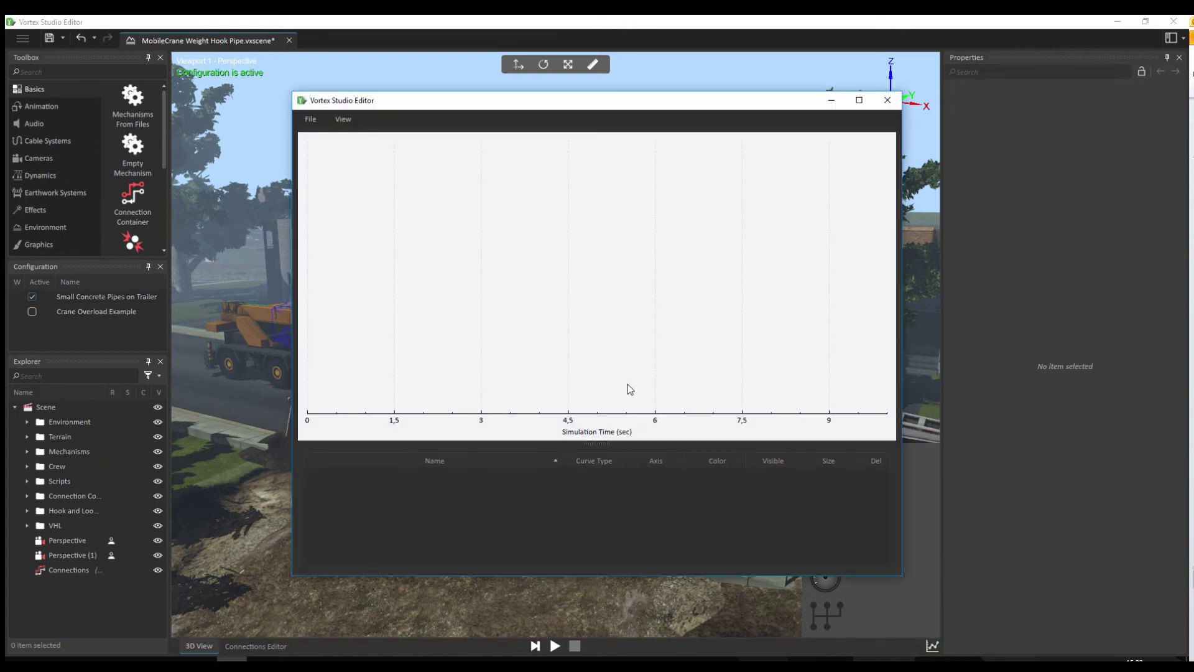
Plot the Perspective camera's world position and orientation outputs, check the export options, then close the plot
click(68, 540)
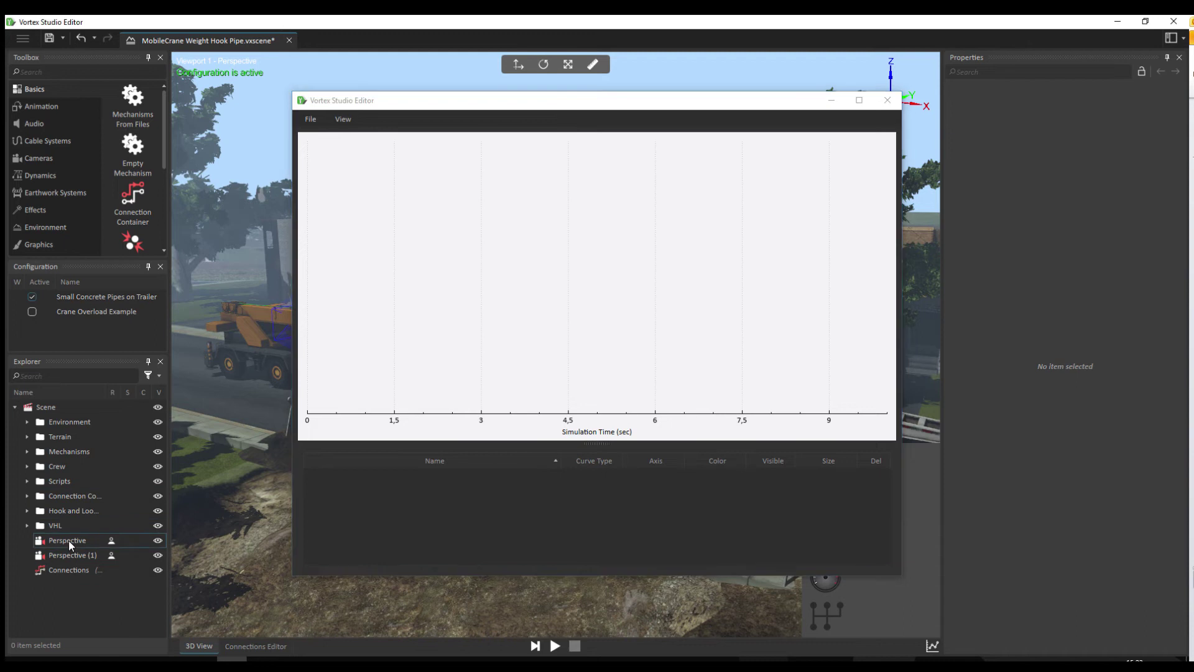
drag(1005, 334, 566, 252)
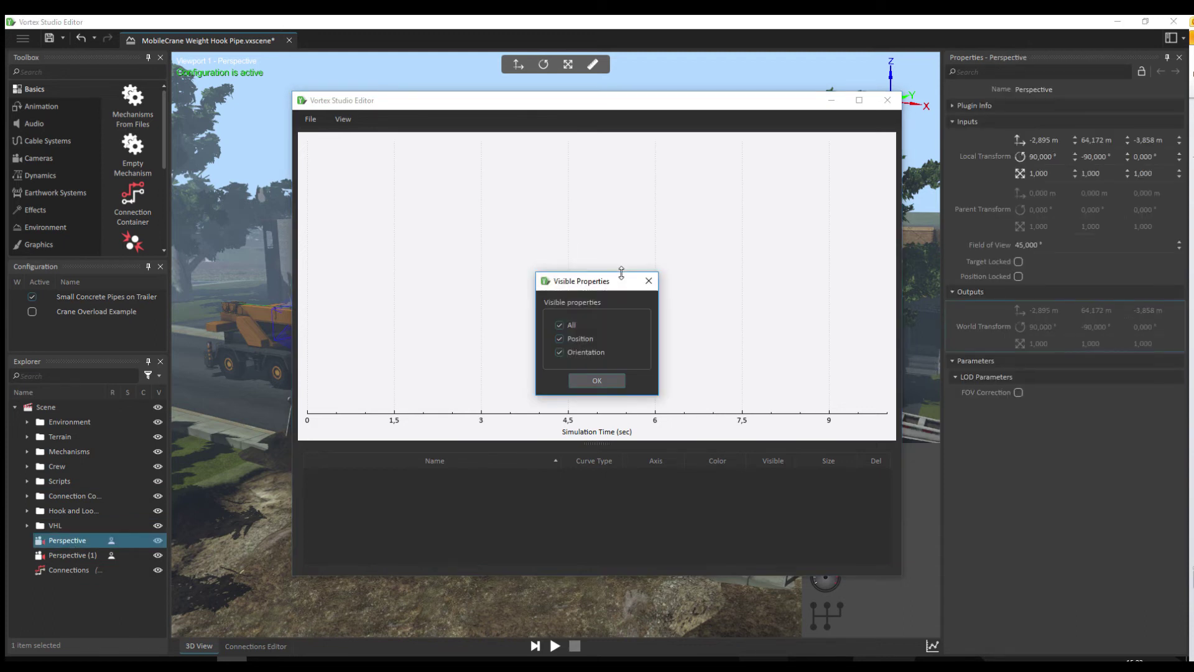
click(596, 380)
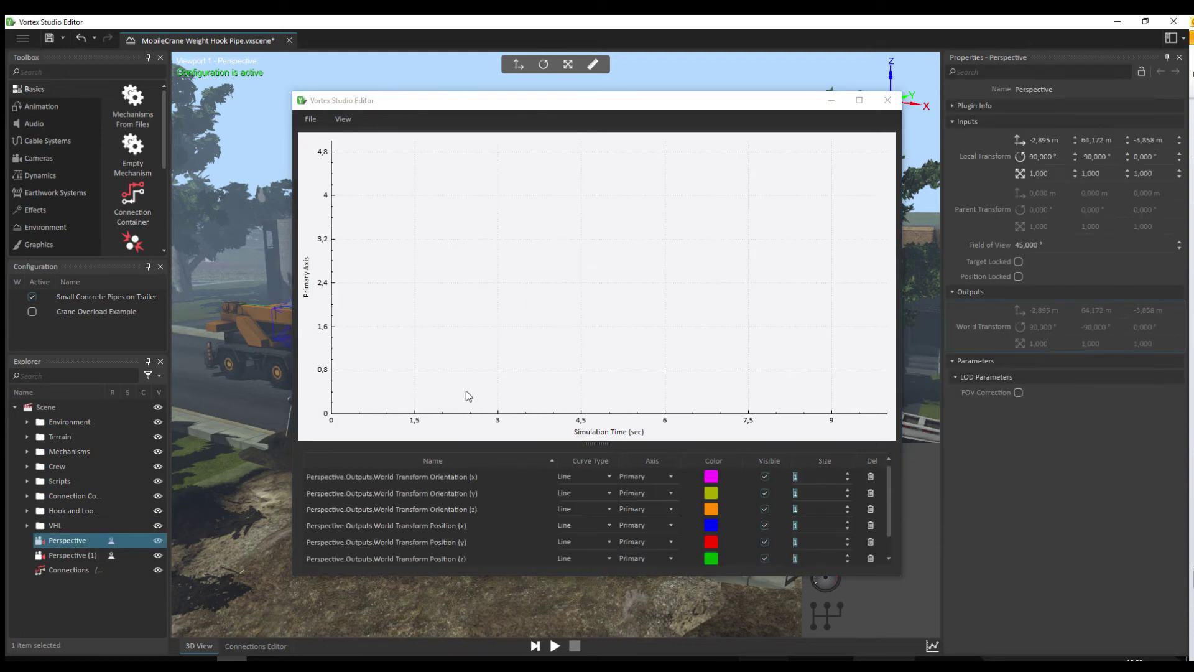
click(309, 120)
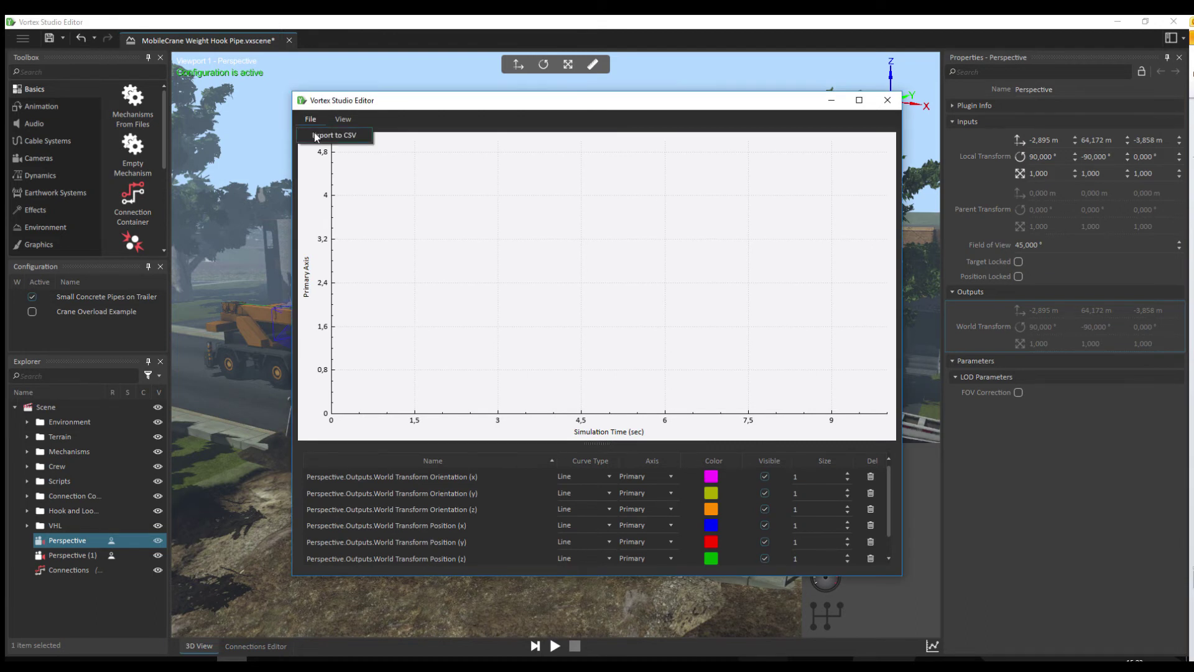
click(888, 100)
click(888, 99)
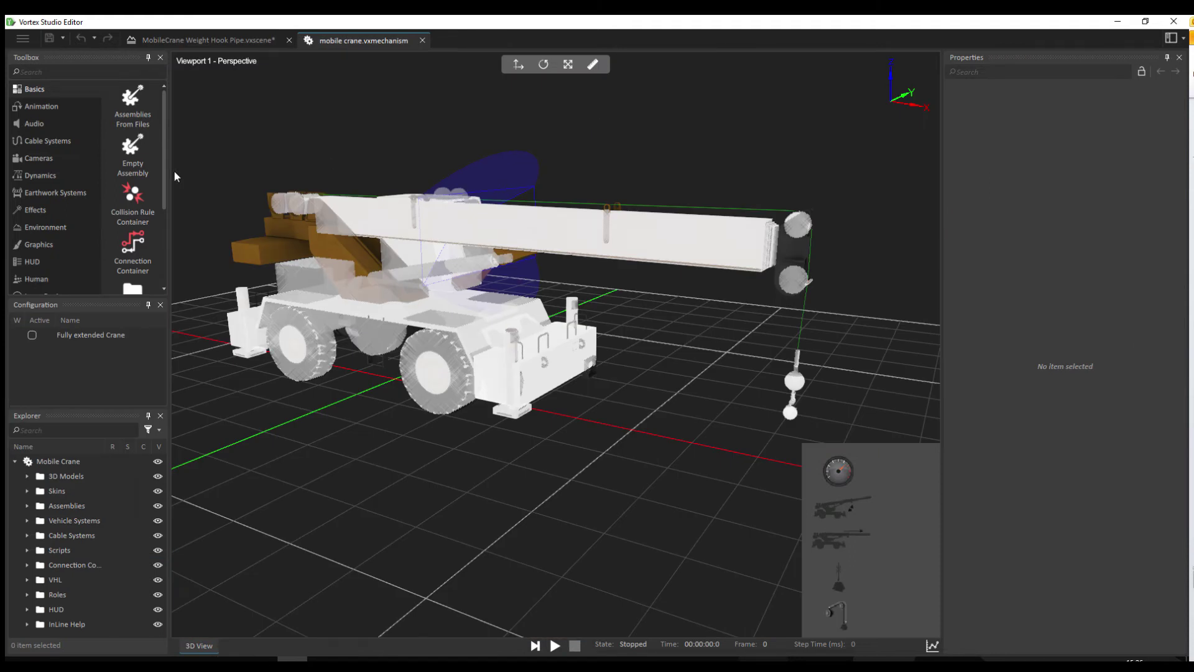
Browse the mechanism Toolbox and expand the Vehicle Systems category
scroll(61, 193, down, 3)
scroll(64, 192, down, 1)
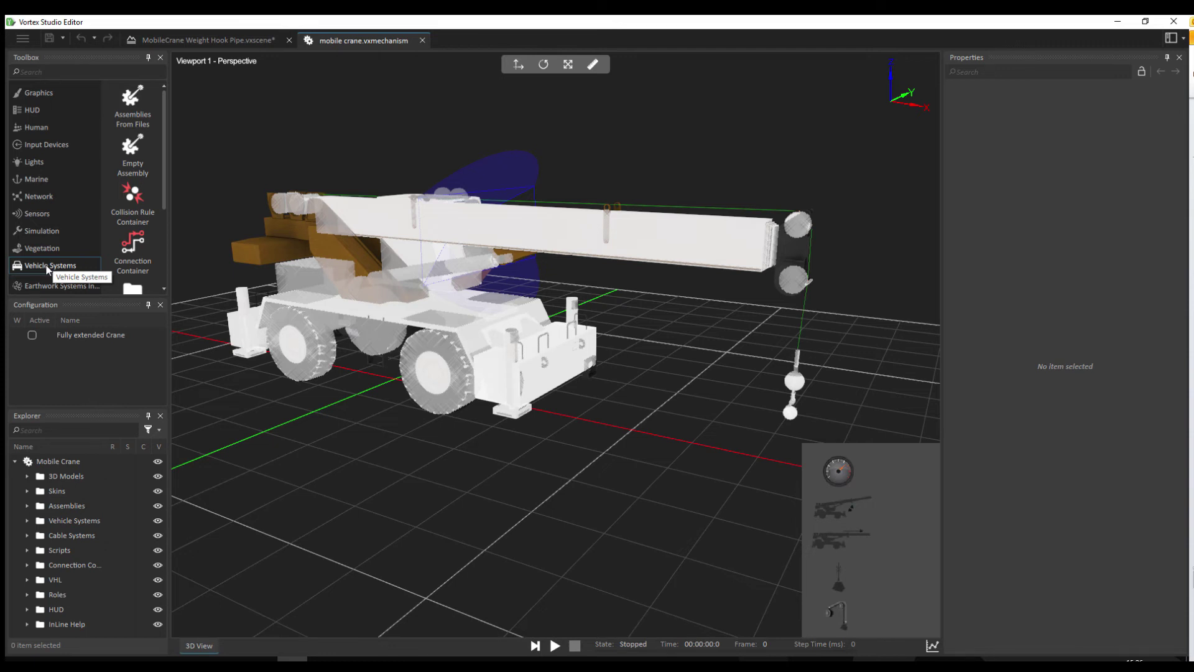
click(46, 263)
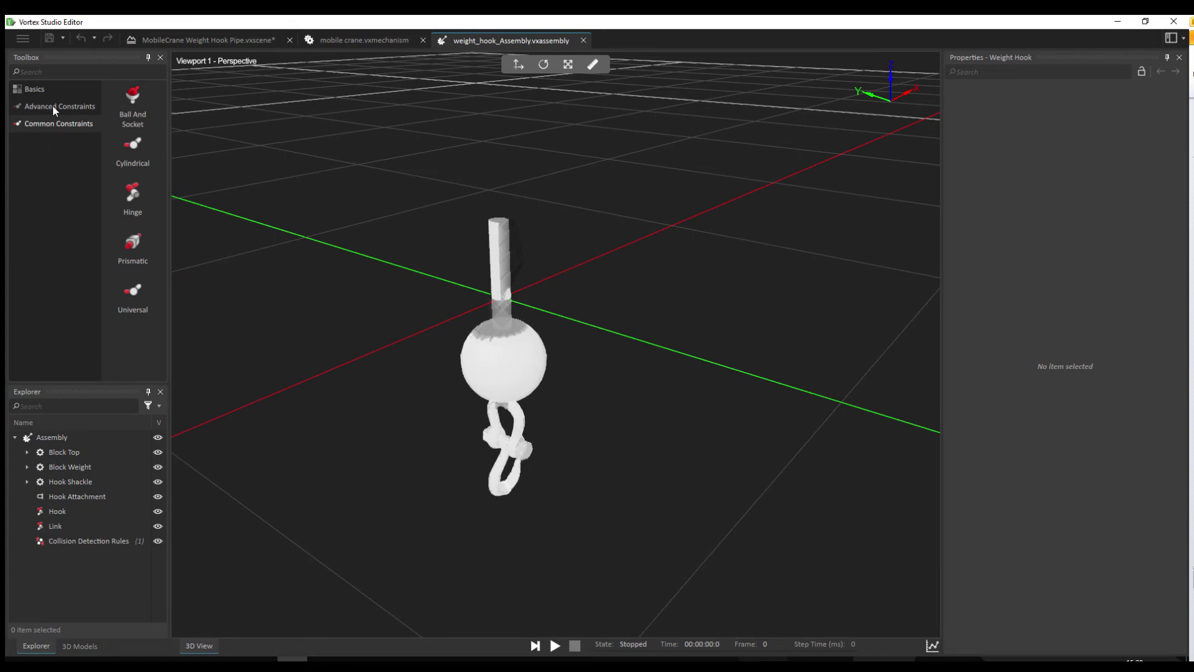
Browse the Basics and Advanced Constraints Toolbox categories and highlight Block Top in the Explorer
click(47, 88)
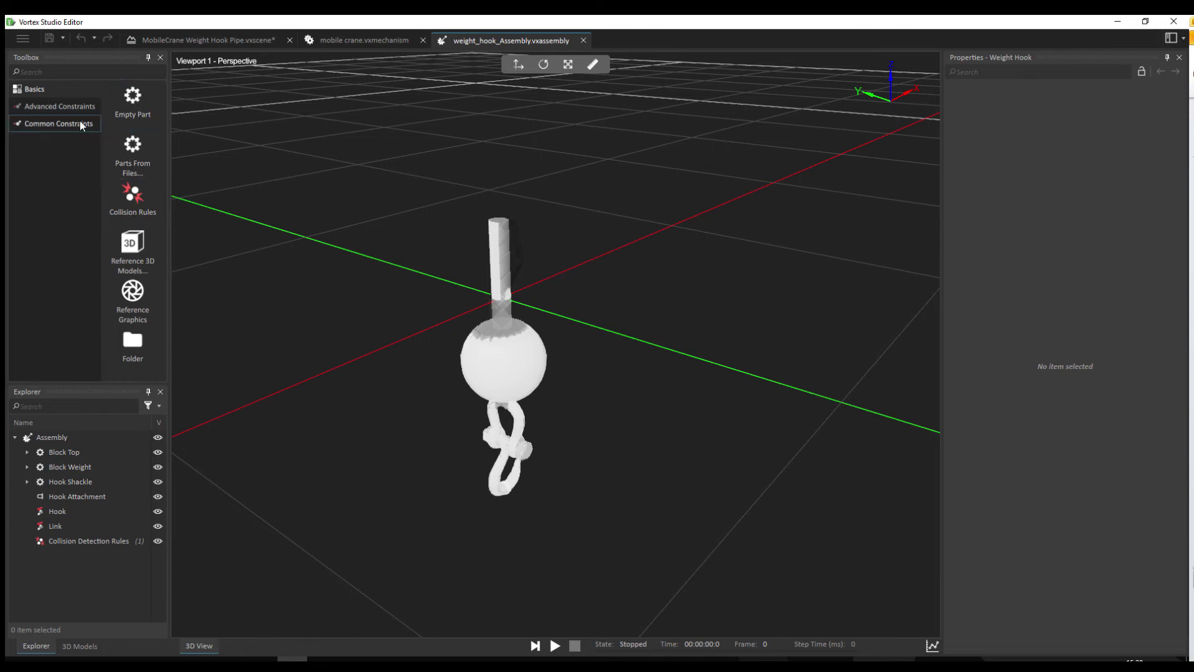
click(50, 107)
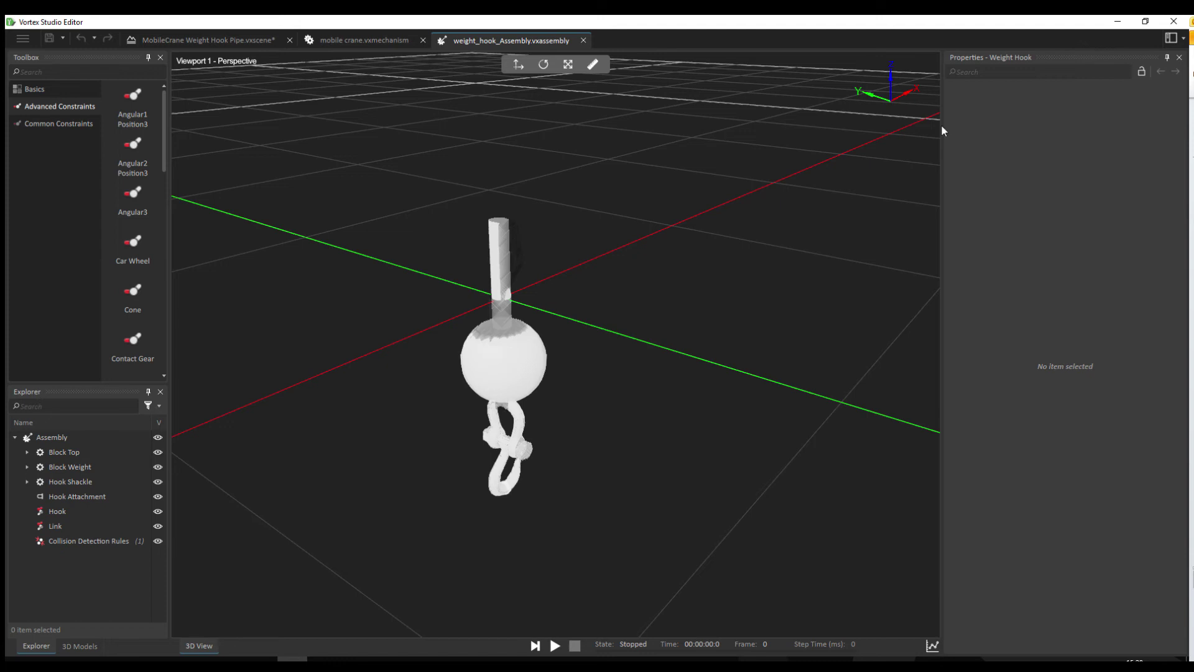
click(70, 452)
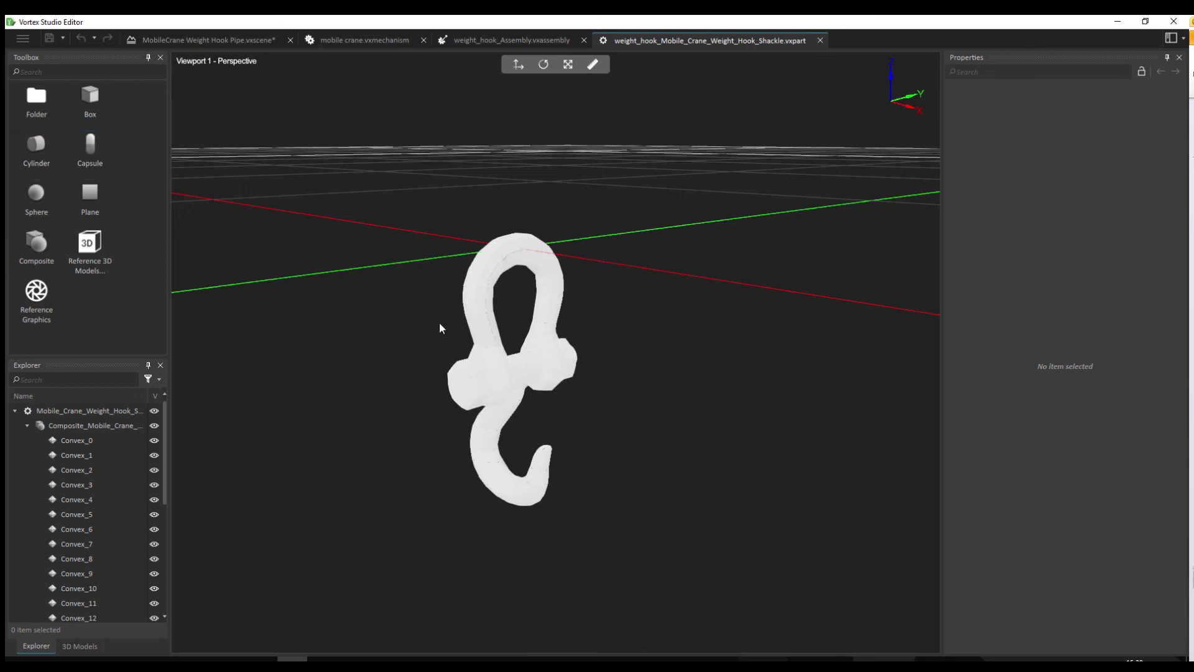
Add a Box collision geometry to the part and move it up and left of the hook shackle
drag(387, 149, 469, 269)
scroll(535, 329, down, 5)
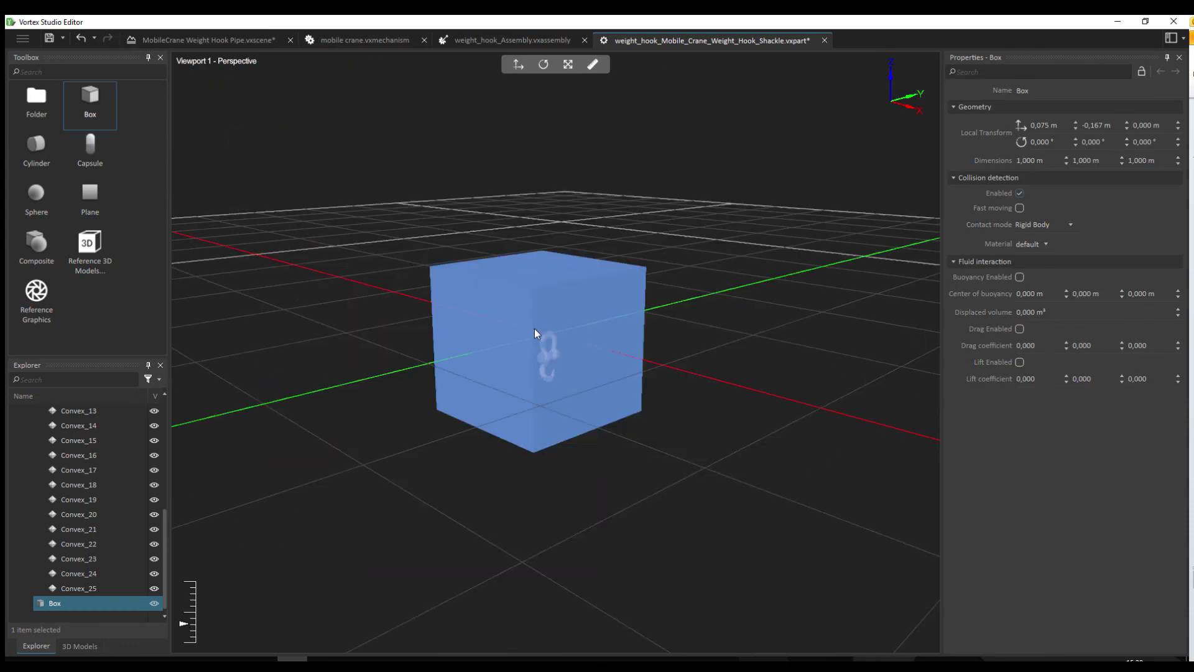
click(518, 64)
drag(535, 346, 413, 253)
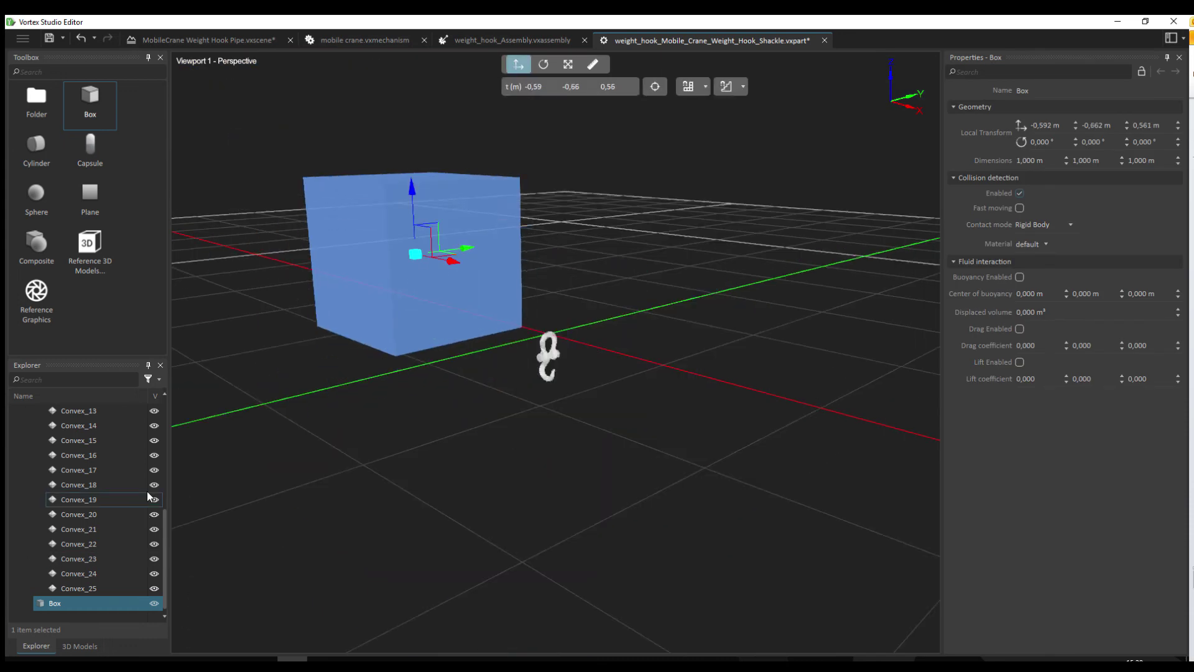
scroll(120, 514, up, 5)
Inspect the first convex piece, the shackle's mass properties and its list of geometries
click(73, 442)
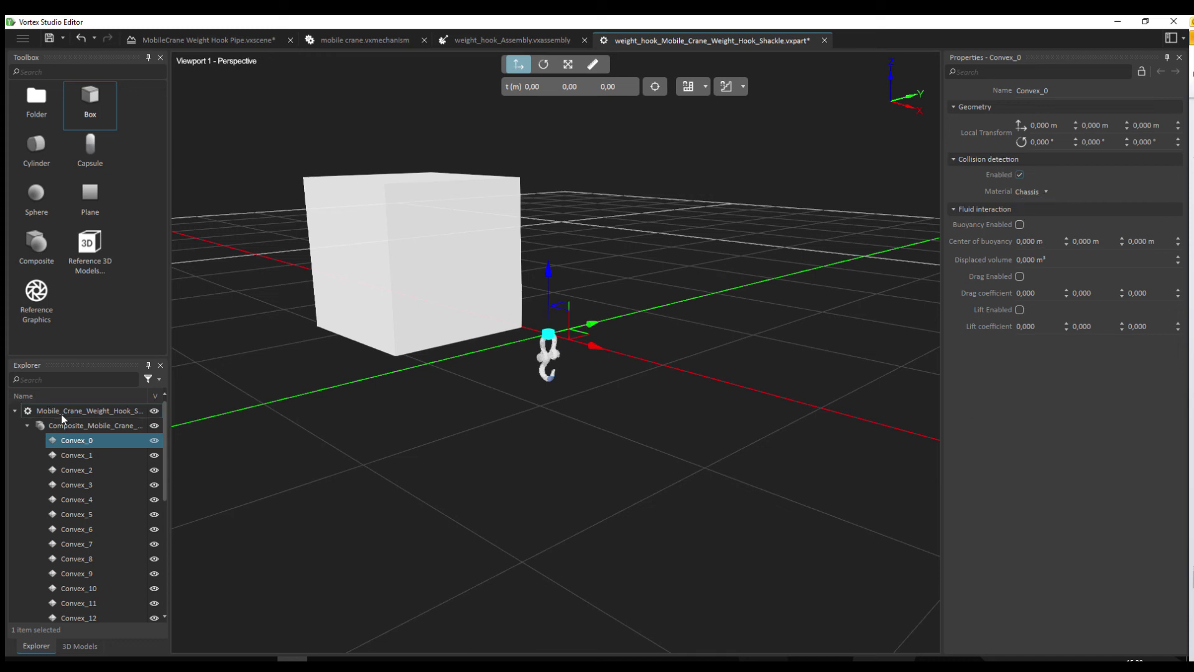
click(87, 410)
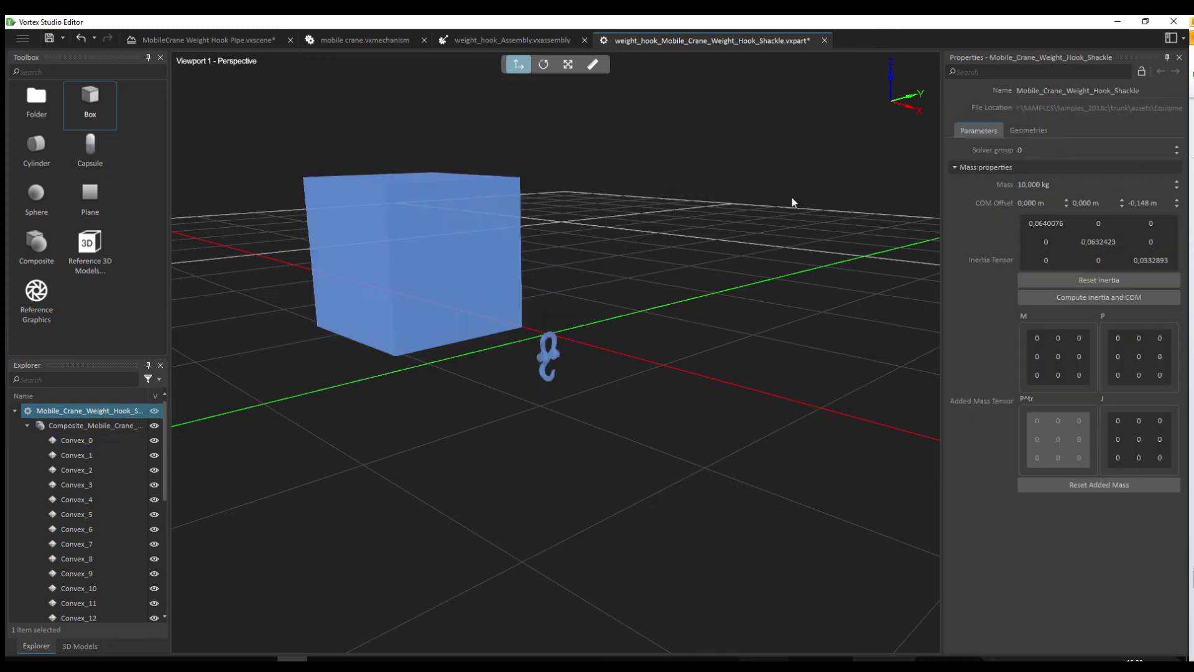
click(1024, 131)
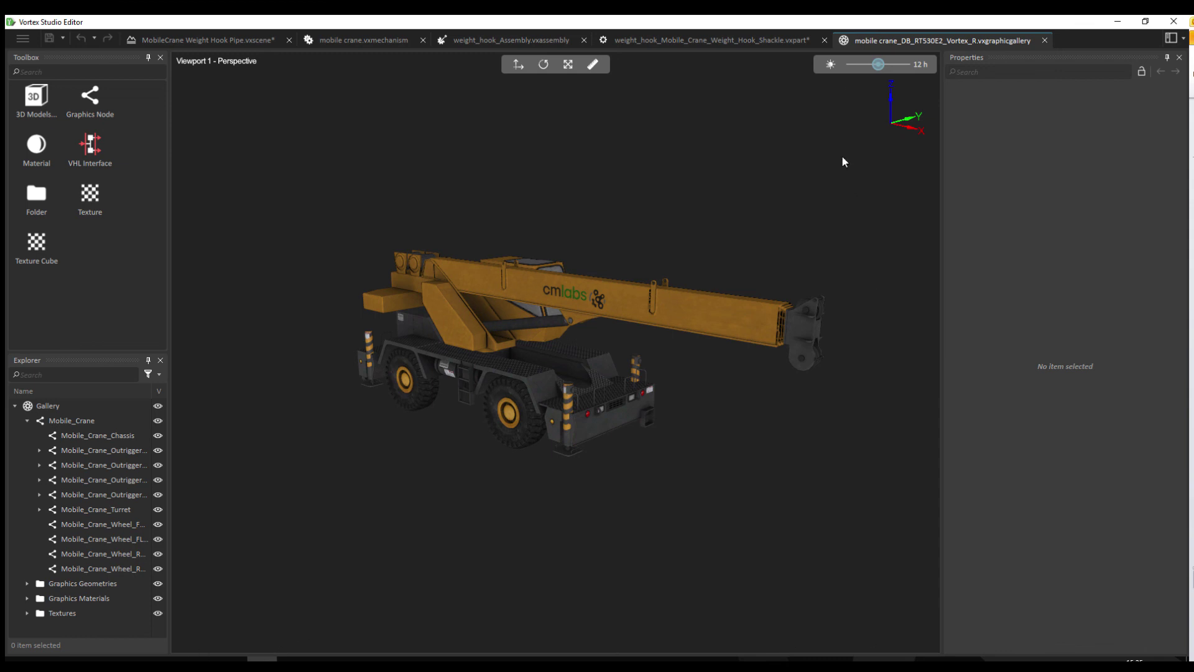
Turn on the gallery preview's sky lighting and set the time of day to 13 h
click(831, 65)
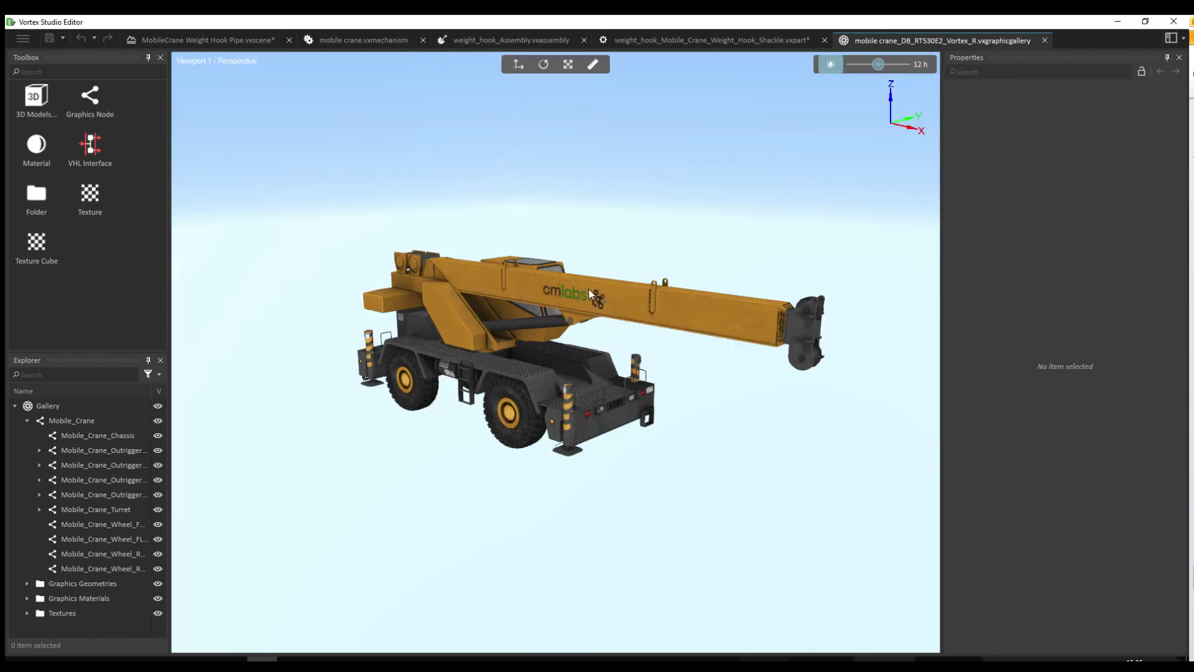
mouse_move(879, 64)
mouse_down()
mouse_move(869, 70)
mouse_move(892, 70)
mouse_move(881, 70)
mouse_up()
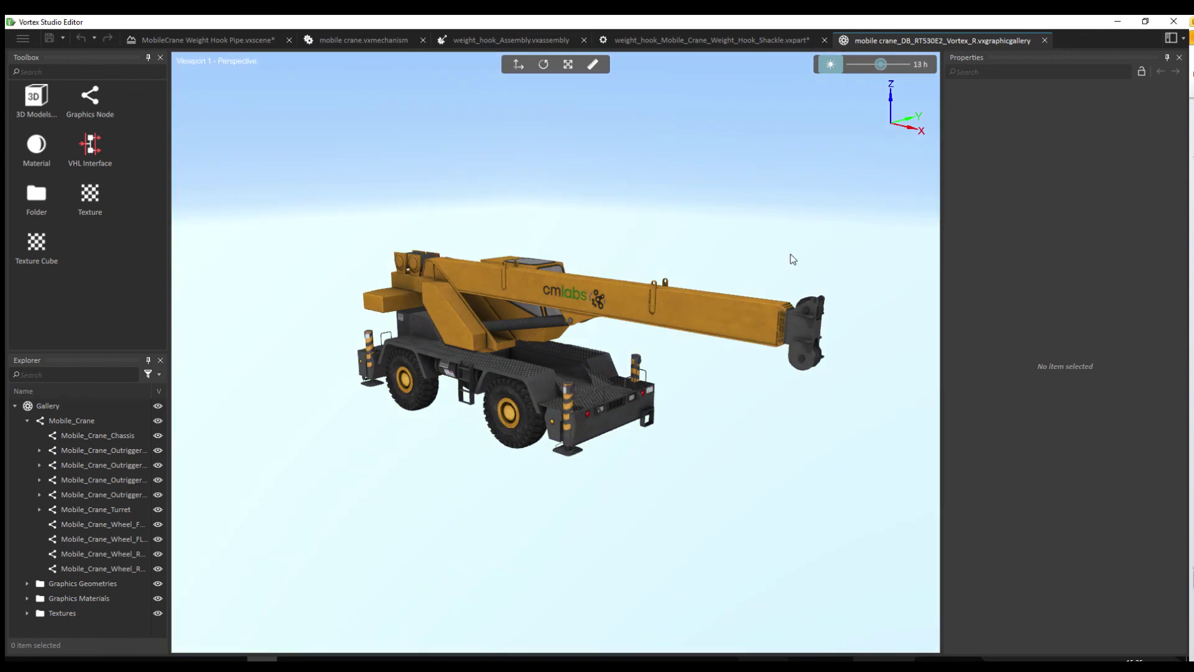